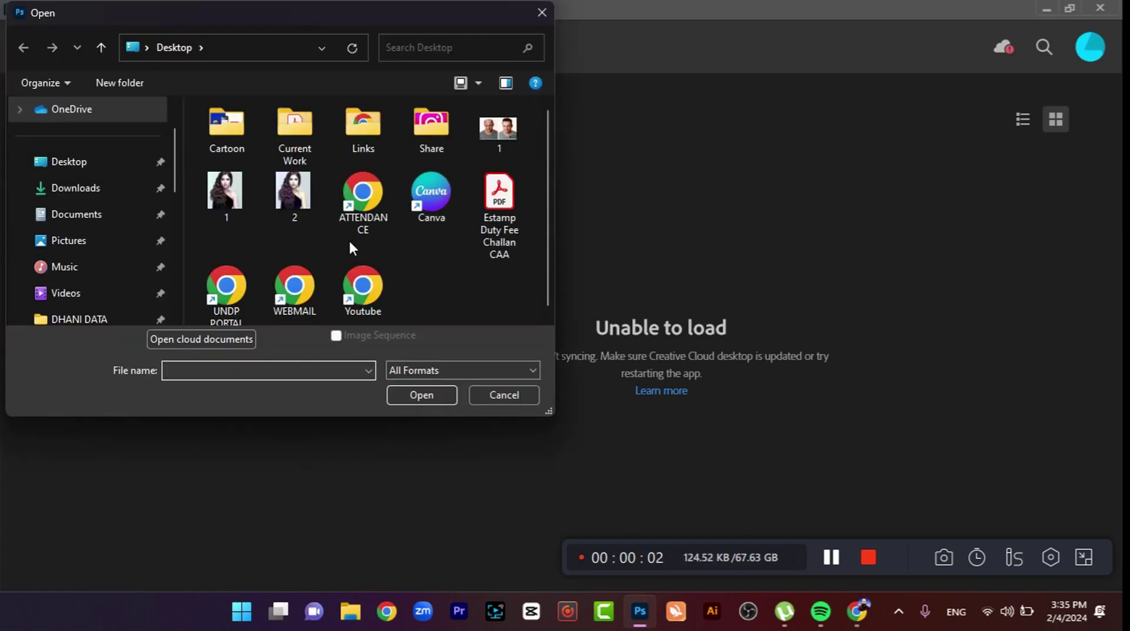
- Open 1.jpg from the Desktop, the 1332 × 801 px before-and-after portrait
{"action": "double_click", "coordinate": [494, 133]}
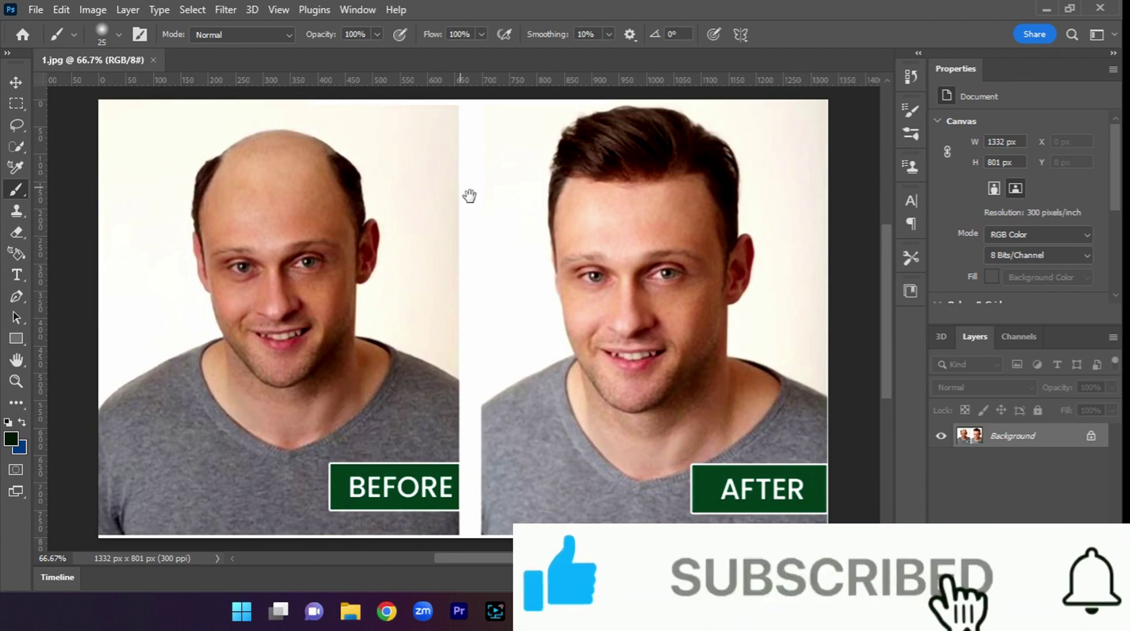
{"action": "mouse_move", "coordinate": [471, 198]}
{"action": "left_mouse_down"}
{"action": "mouse_move", "coordinate": [490, 212]}
{"action": "mouse_move", "coordinate": [479, 222]}
{"action": "left_mouse_up"}
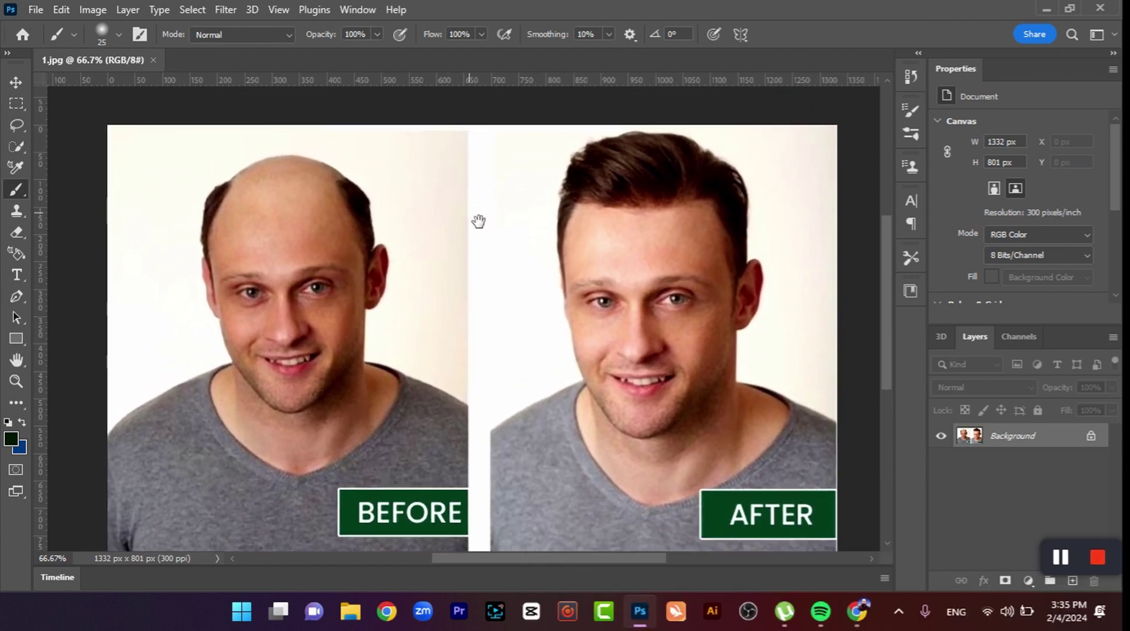
- Draw a closed Lasso outline around the AFTER man's hair, hairline to crown
{"action": "left_click", "coordinate": [16, 125]}
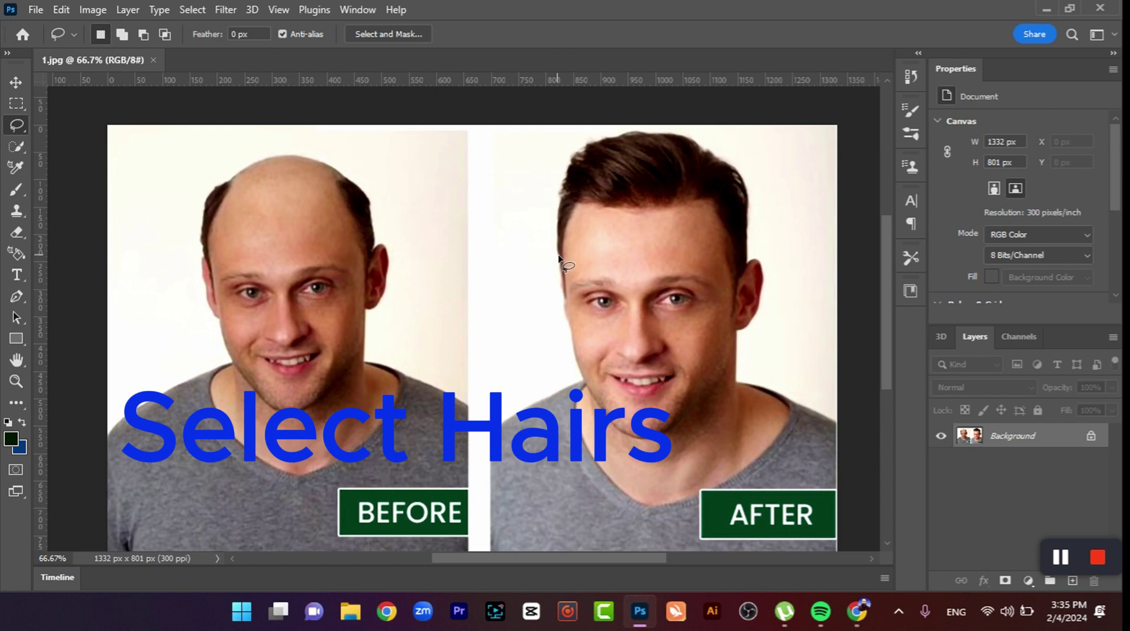
{"action": "mouse_move", "coordinate": [559, 257]}
{"action": "left_mouse_down"}
{"action": "mouse_move", "coordinate": [627, 125]}
{"action": "mouse_move", "coordinate": [756, 206]}
{"action": "mouse_move", "coordinate": [738, 274]}
{"action": "mouse_move", "coordinate": [706, 205]}
{"action": "left_mouse_up"}
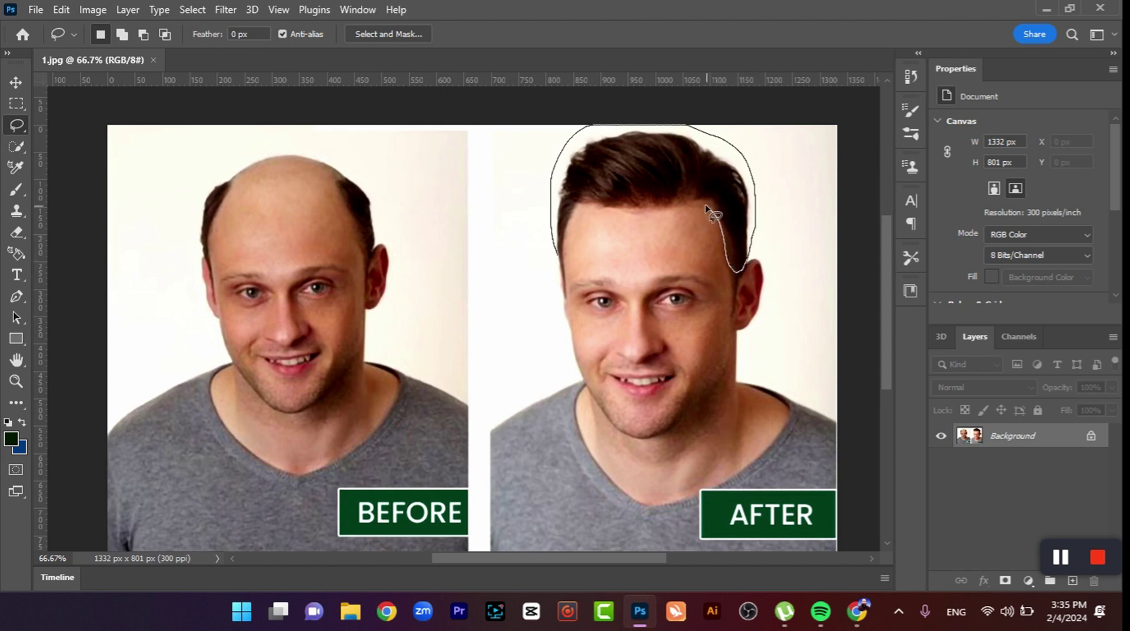
{"action": "left_click_drag", "start_coordinate": [618, 214], "coordinate": [598, 209]}
{"action": "left_click_drag", "start_coordinate": [555, 259], "coordinate": [556, 262]}
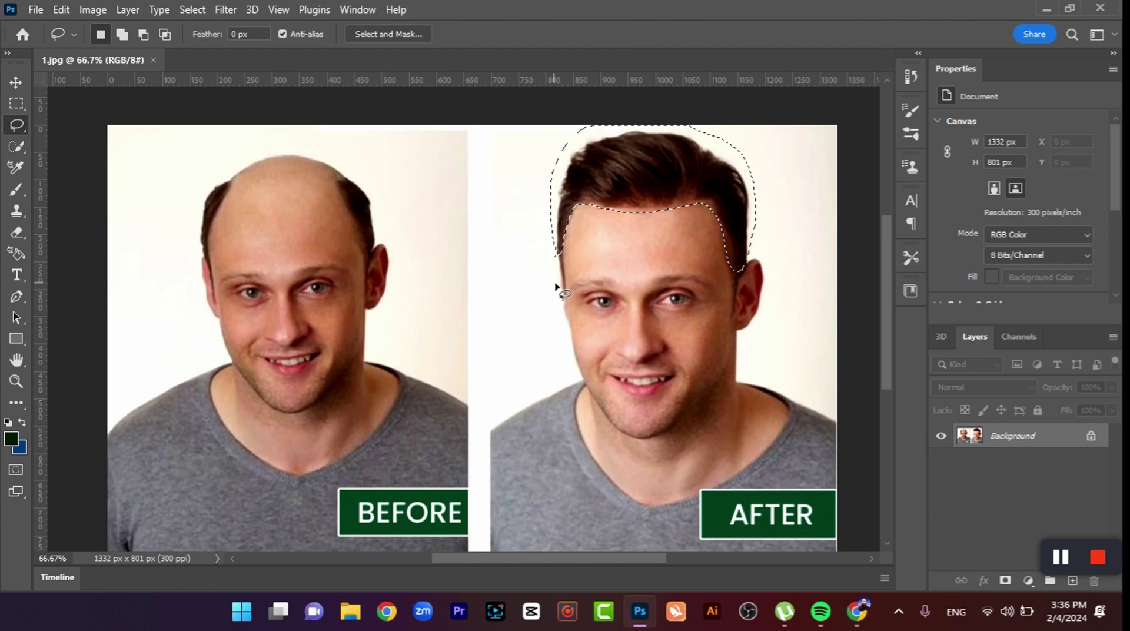
- Copy the selected AFTER hair with Edit > Copy
{"action": "right_click", "coordinate": [641, 183]}
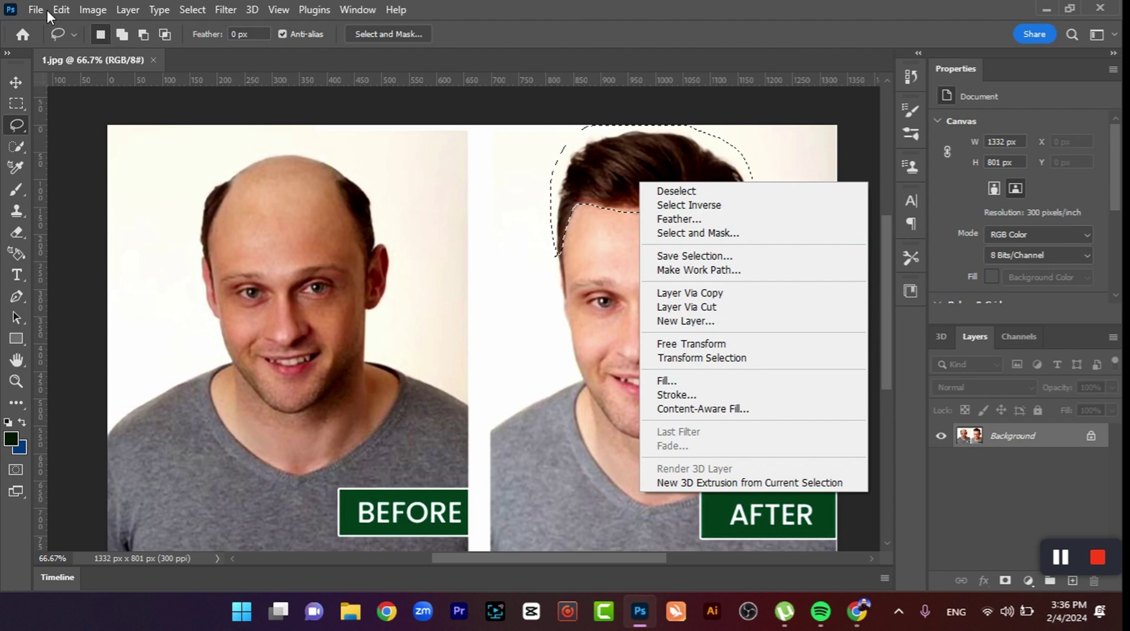
{"action": "left_click", "coordinate": [62, 16]}
{"action": "left_click", "coordinate": [60, 18]}
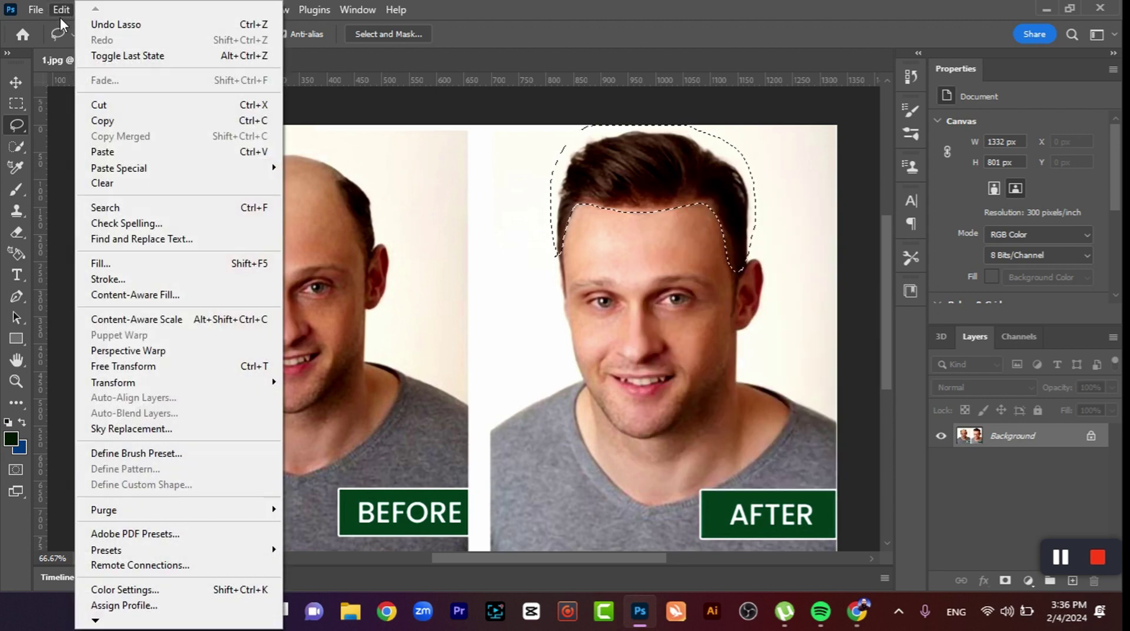
{"action": "left_click", "coordinate": [102, 121]}
- Paste the hair as Layer 1 and move it onto the BEFORE man's bald head
{"action": "key", "text": "ctrl+v"}
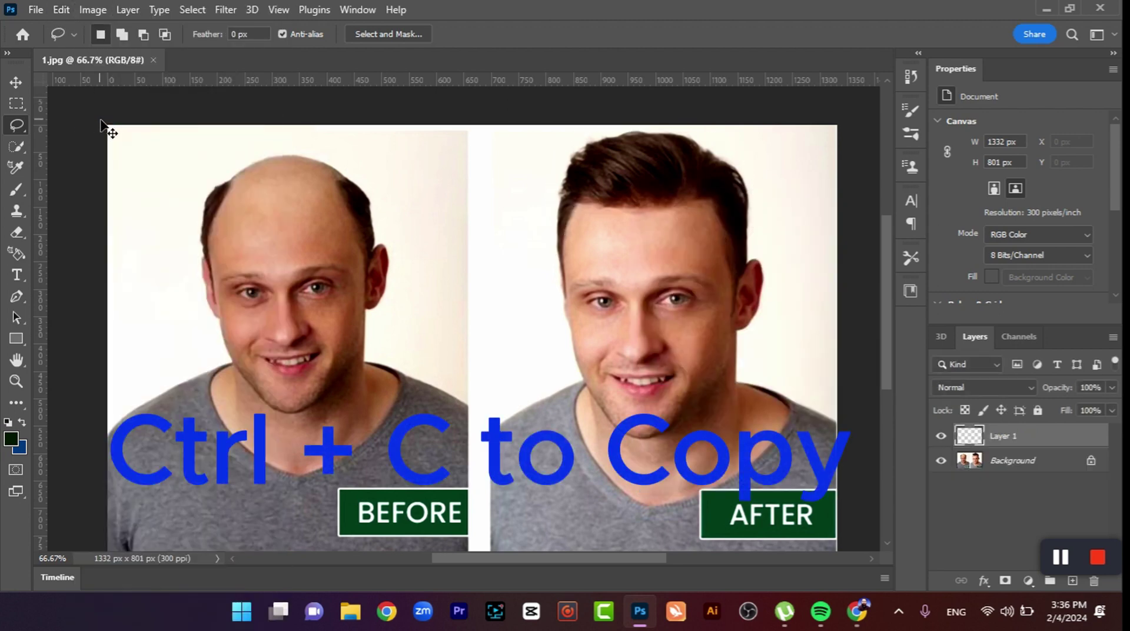
{"action": "key", "text": "v"}
{"action": "left_click_drag", "start_coordinate": [624, 188], "coordinate": [245, 184]}
- Select Layer 1 and put the pasted hair into Skew transform mode
{"action": "right_click", "coordinate": [243, 183]}
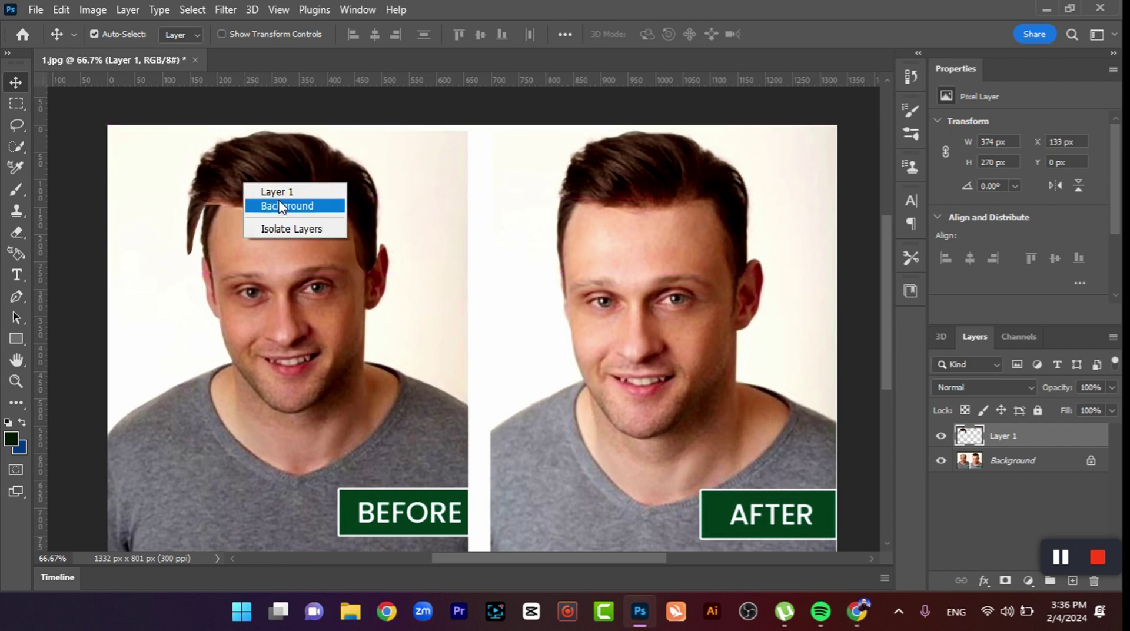
{"action": "left_click", "coordinate": [280, 193]}
{"action": "key", "text": "ctrl+t"}
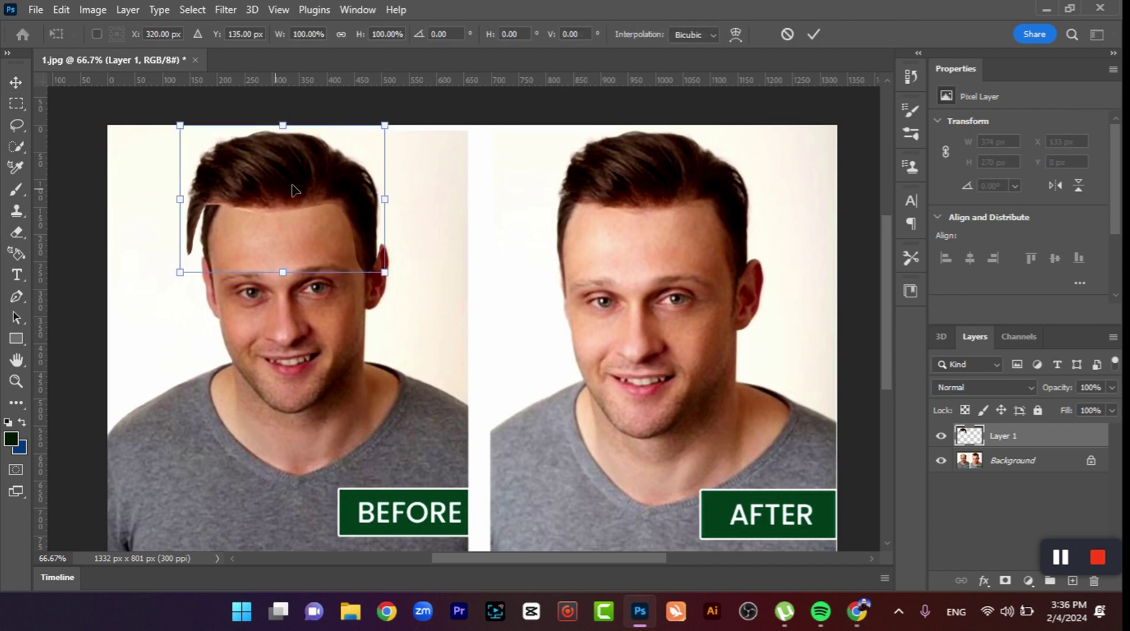
{"action": "right_click", "coordinate": [263, 181]}
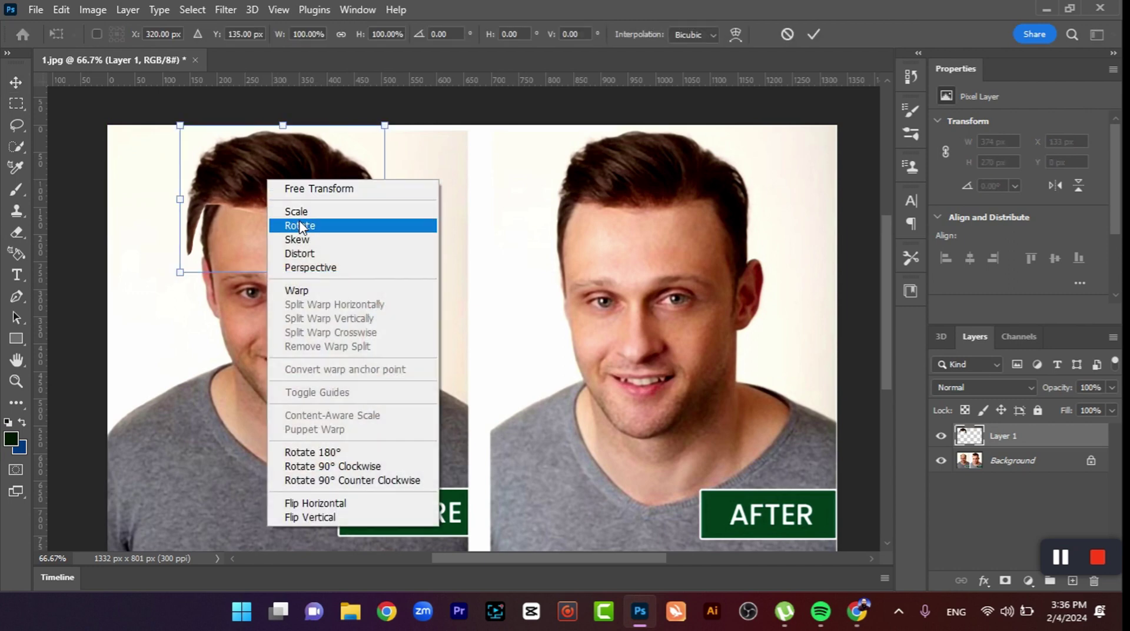
{"action": "left_click", "coordinate": [303, 243]}
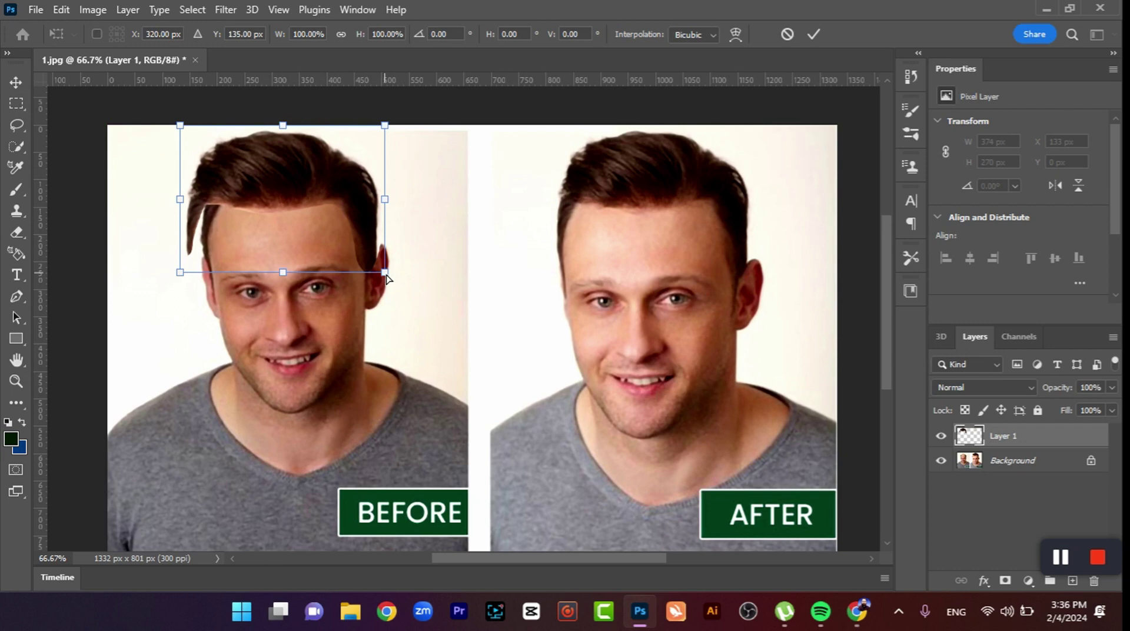
- Skew the hair's corners and edges to fit the bald head, committing at 350 × 271 px
{"action": "left_click_drag", "start_coordinate": [385, 275], "coordinate": [381, 275]}
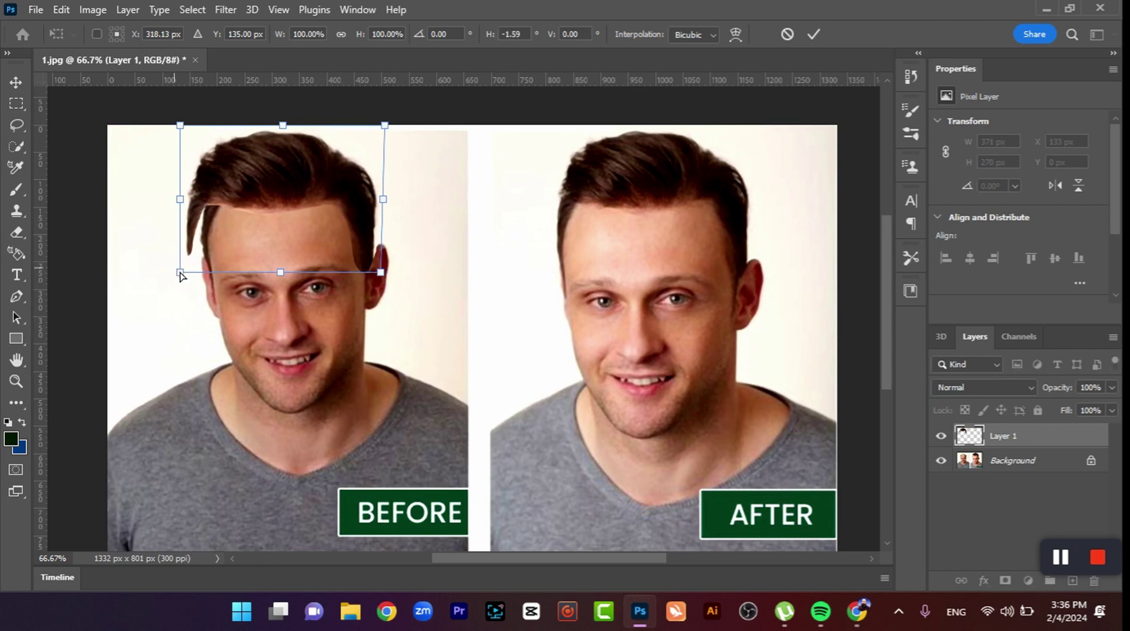
{"action": "left_click_drag", "start_coordinate": [180, 275], "coordinate": [200, 275]}
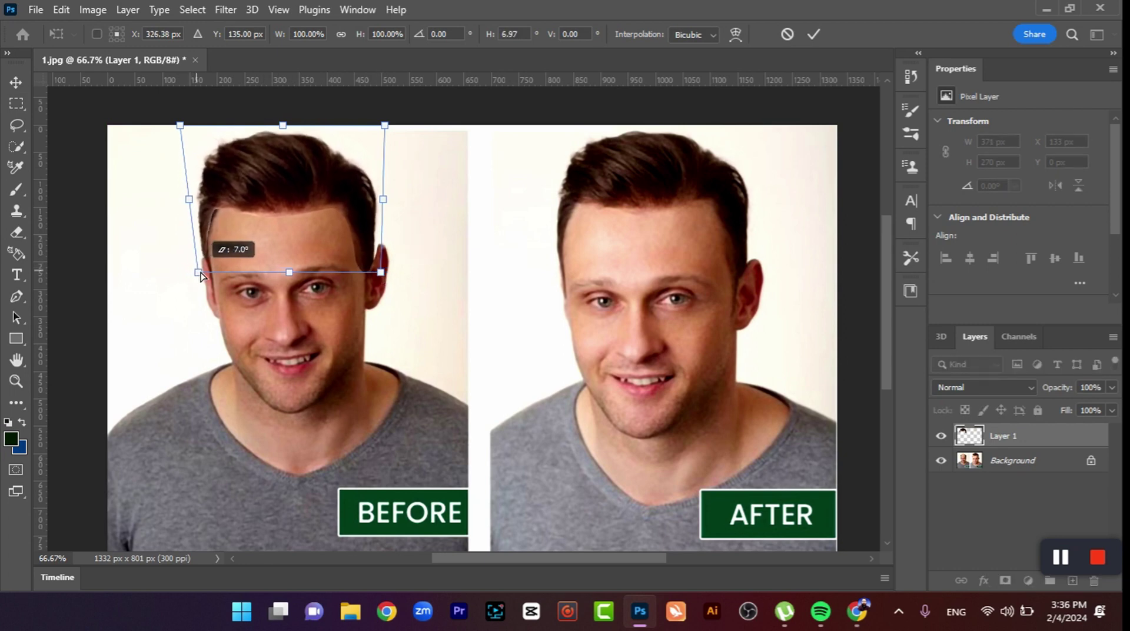
{"action": "left_click_drag", "start_coordinate": [200, 276], "coordinate": [201, 274]}
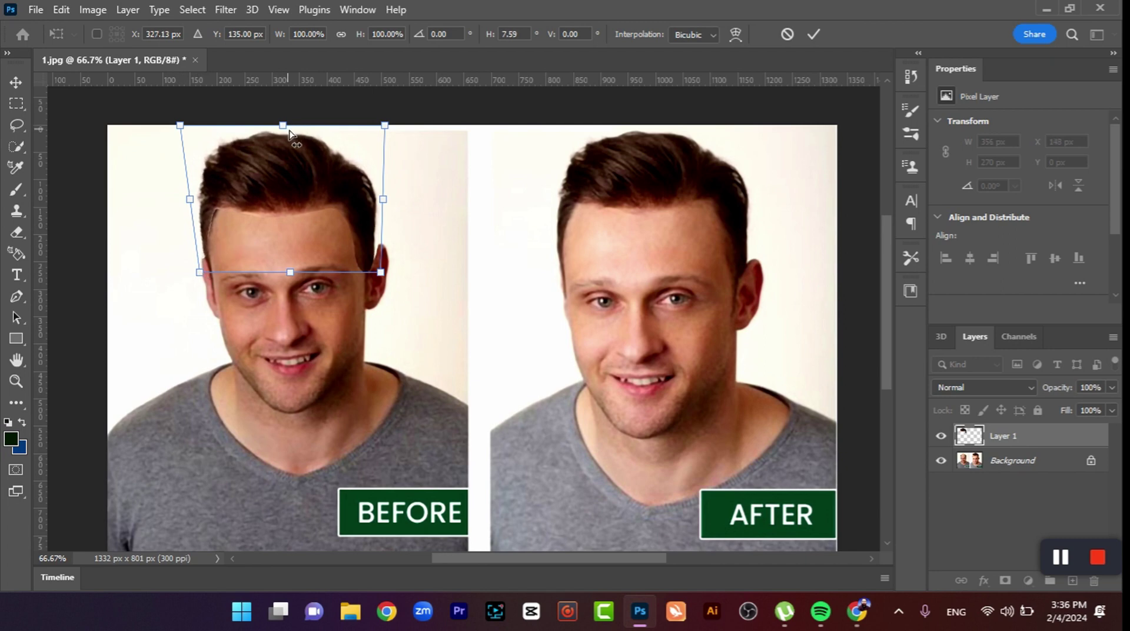
{"action": "left_click_drag", "start_coordinate": [285, 127], "coordinate": [285, 127]}
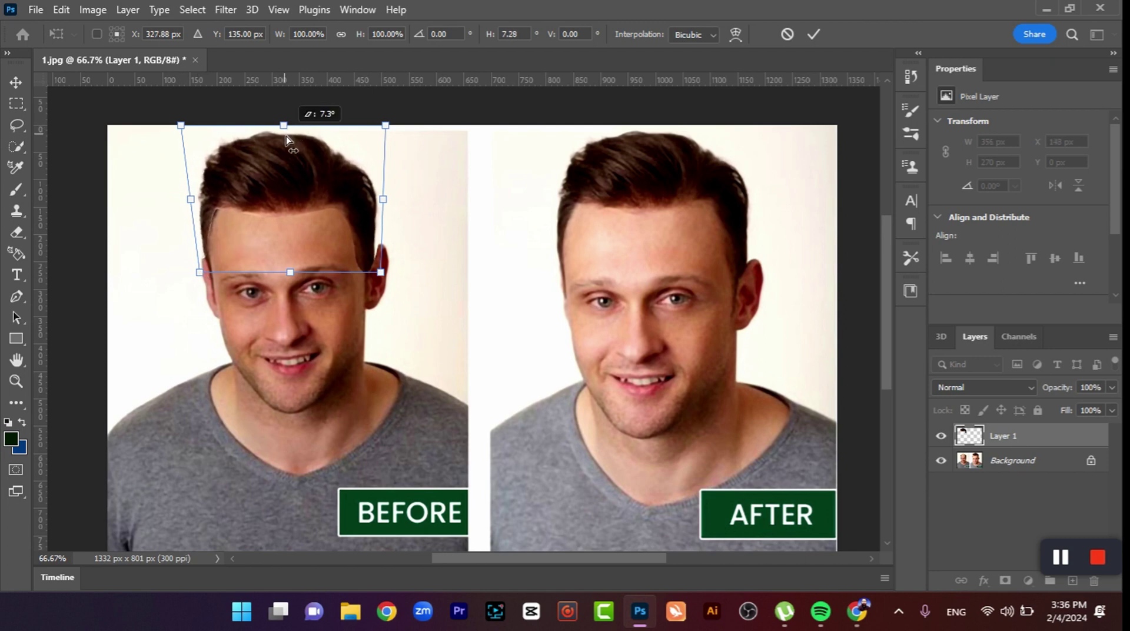
{"action": "left_click_drag", "start_coordinate": [191, 203], "coordinate": [192, 201]}
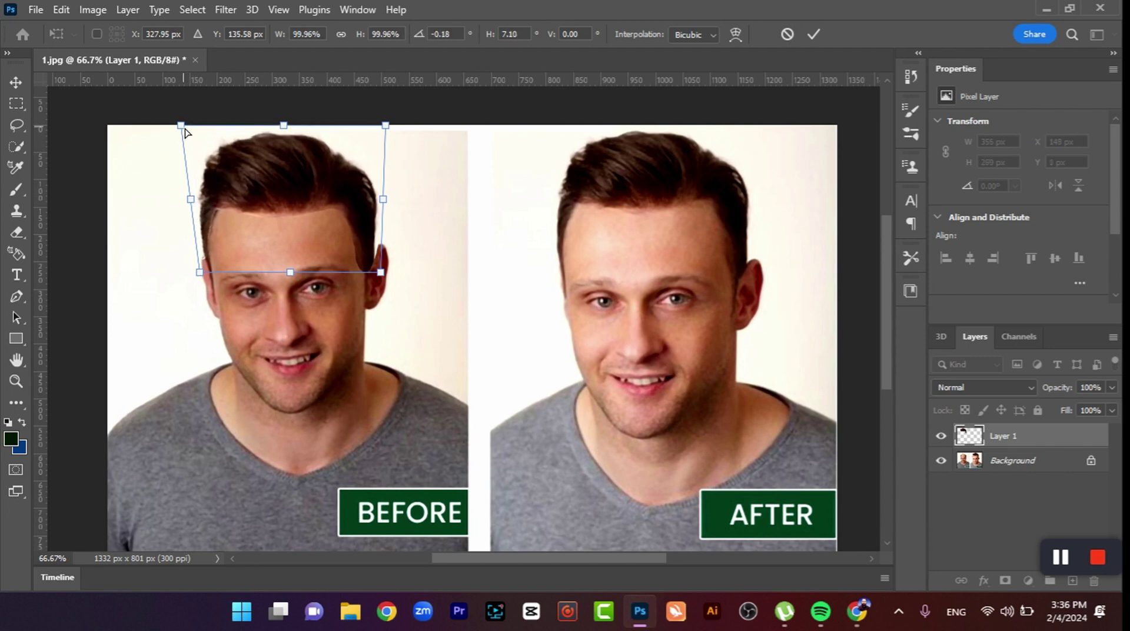
{"action": "left_click_drag", "start_coordinate": [185, 128], "coordinate": [189, 128]}
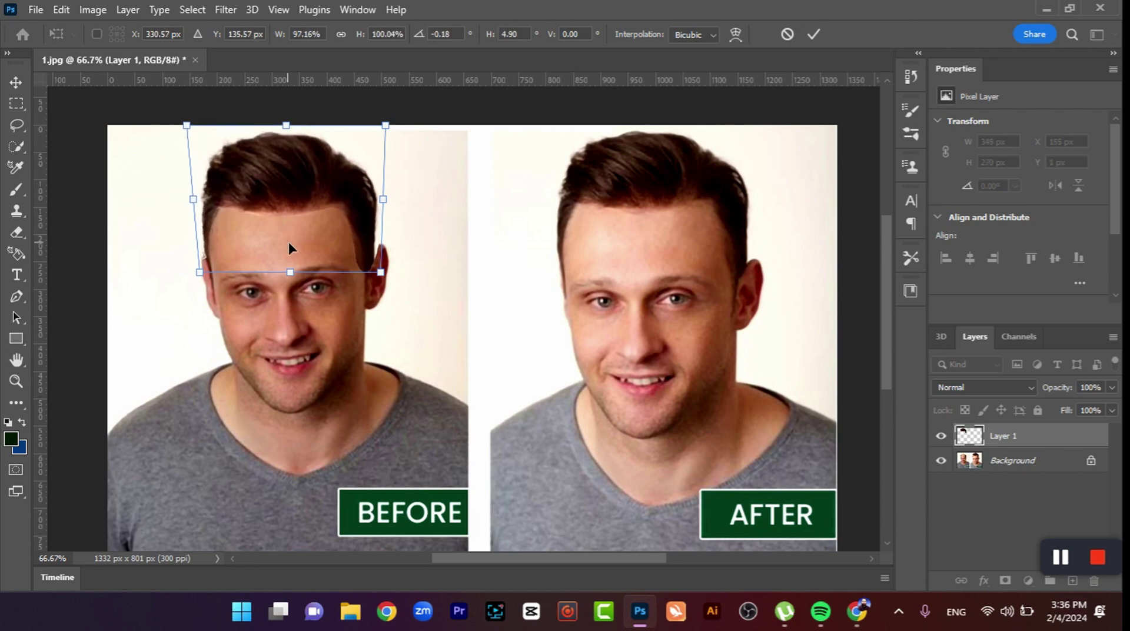
{"action": "key", "text": "Return"}
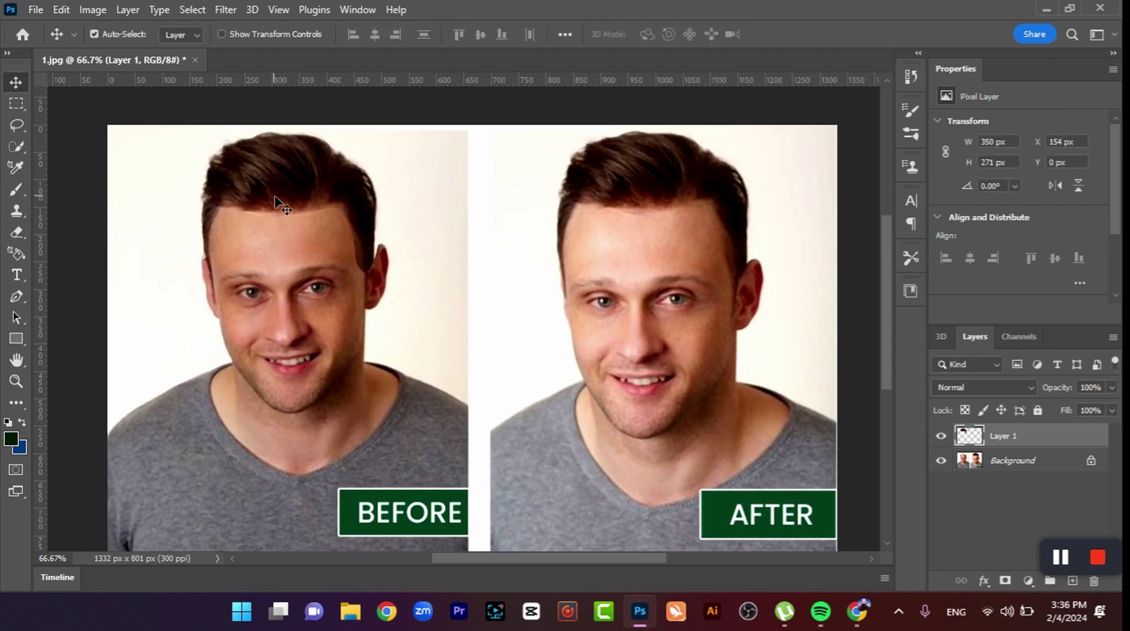
- Warp Layer 1's hair top and sides to curve along the head, applied at 347 × 262 px
{"action": "key", "text": "ctrl+t"}
{"action": "right_click", "coordinate": [277, 167]}
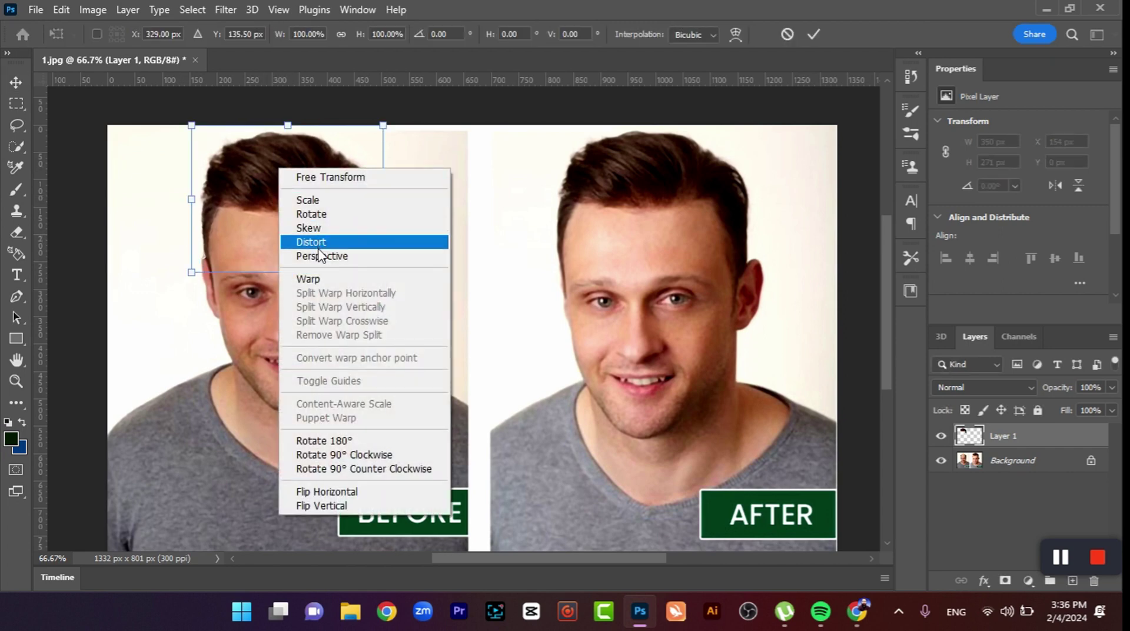
{"action": "left_click", "coordinate": [316, 278]}
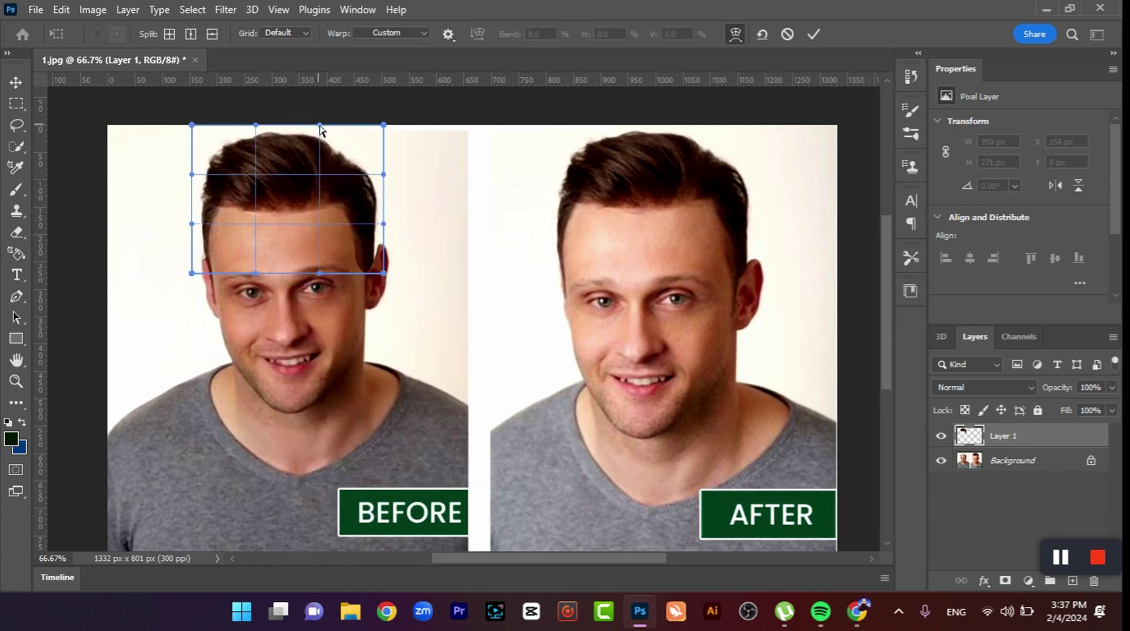
{"action": "left_click_drag", "start_coordinate": [320, 128], "coordinate": [198, 127]}
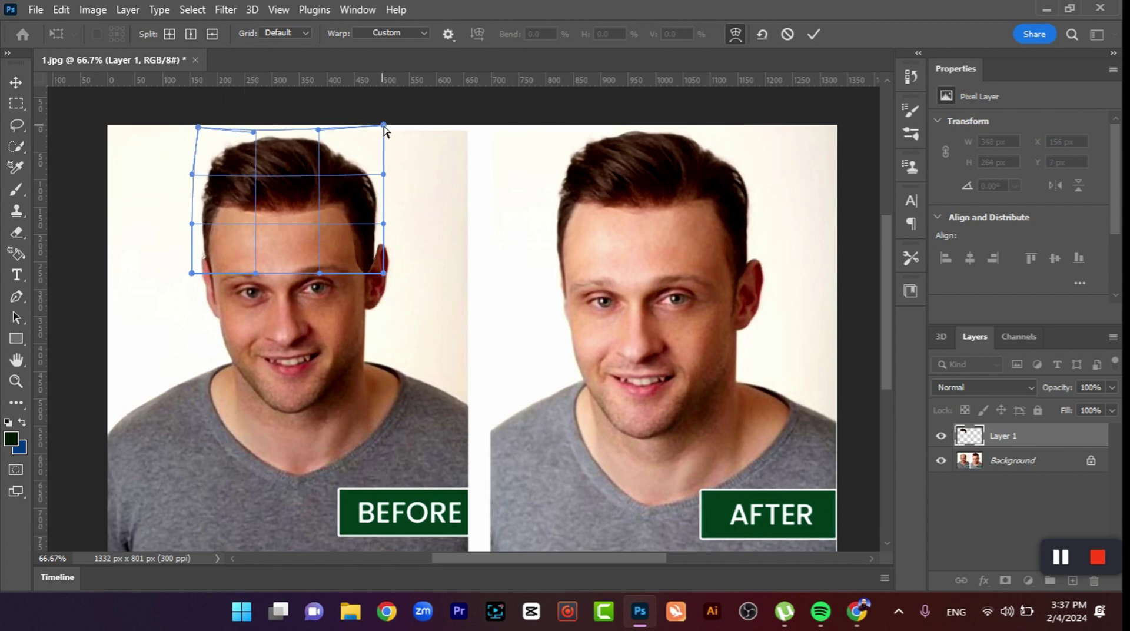
{"action": "left_click_drag", "start_coordinate": [383, 126], "coordinate": [381, 128]}
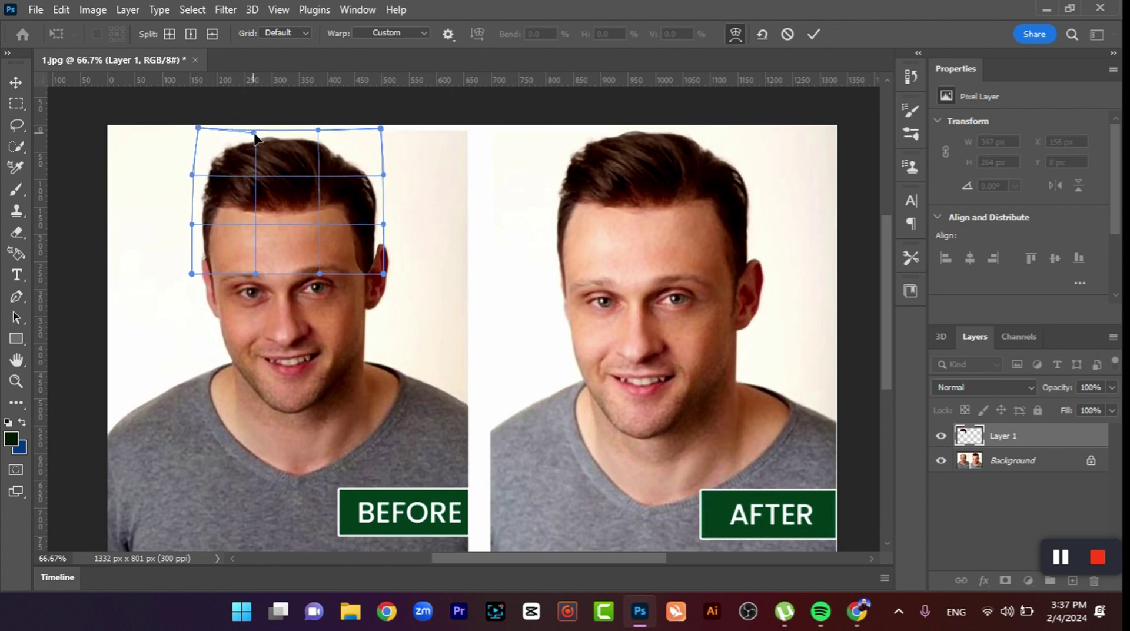
{"action": "left_click_drag", "start_coordinate": [254, 133], "coordinate": [258, 134]}
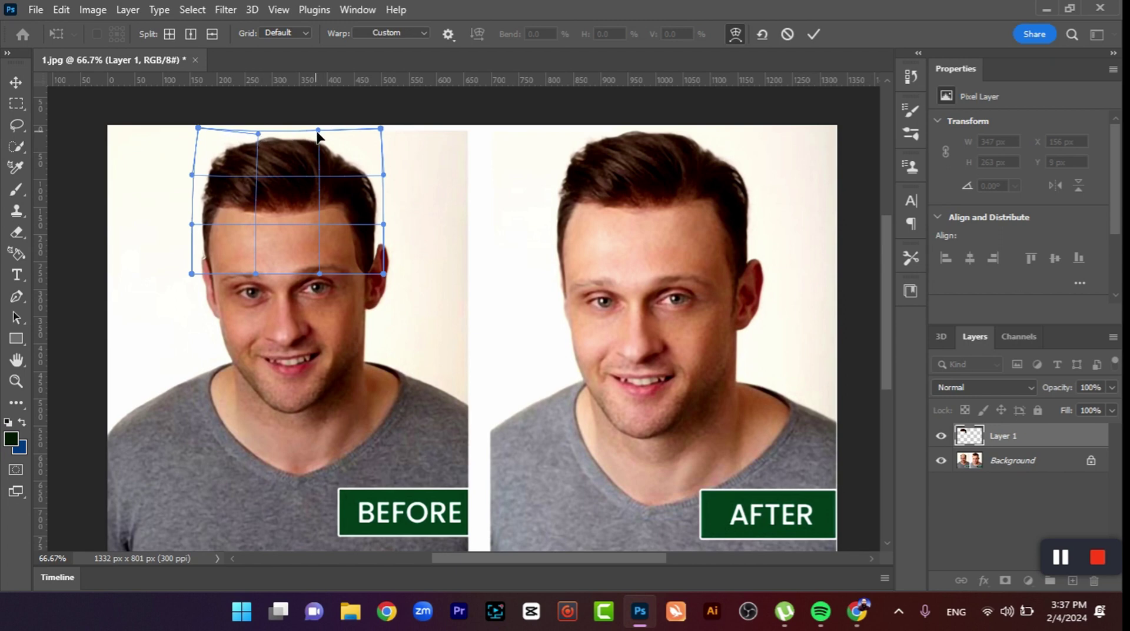
{"action": "left_click_drag", "start_coordinate": [317, 134], "coordinate": [316, 136]}
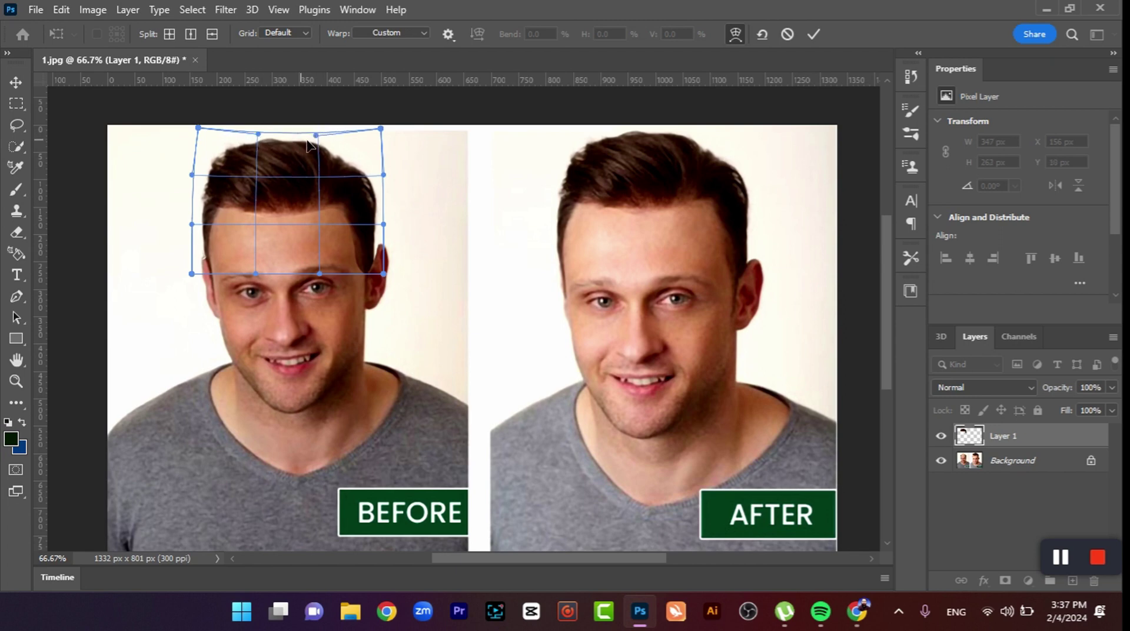
{"action": "left_click_drag", "start_coordinate": [194, 176], "coordinate": [199, 176]}
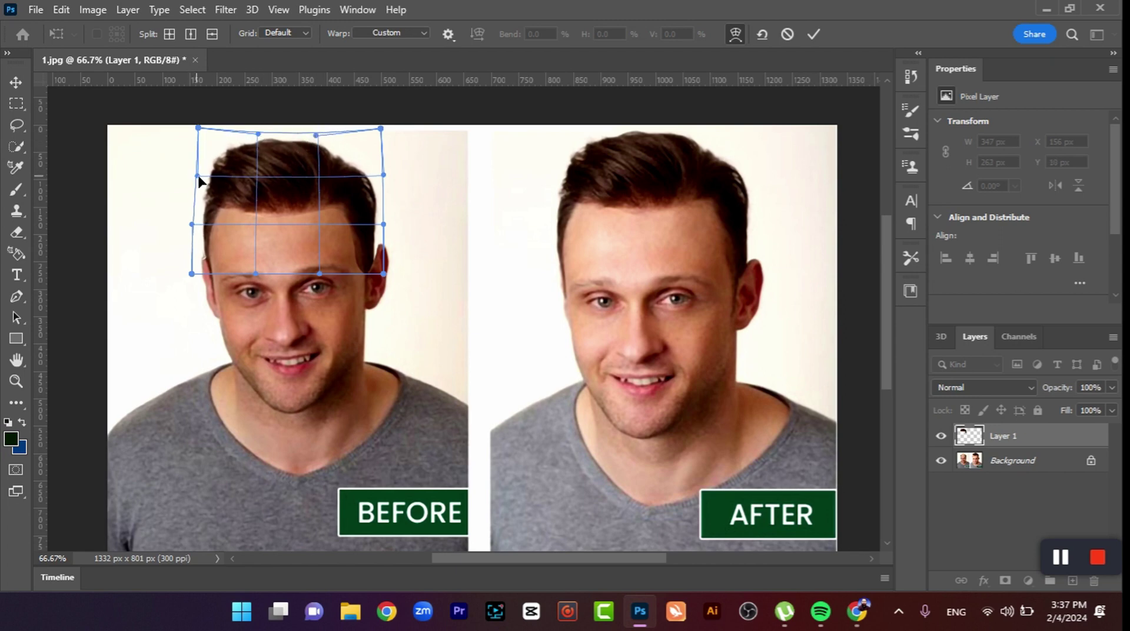
{"action": "key", "text": "Return"}
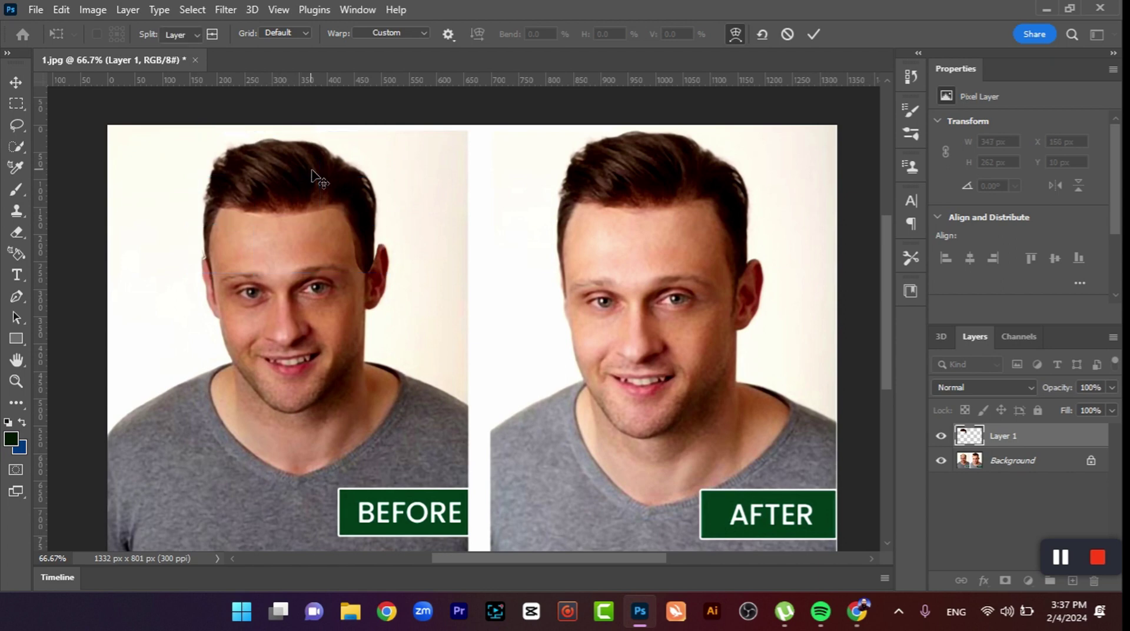
- At 100% zoom on the BEFORE face, add a white layer mask to Layer 1
{"action": "key", "text": "ctrl+plus"}
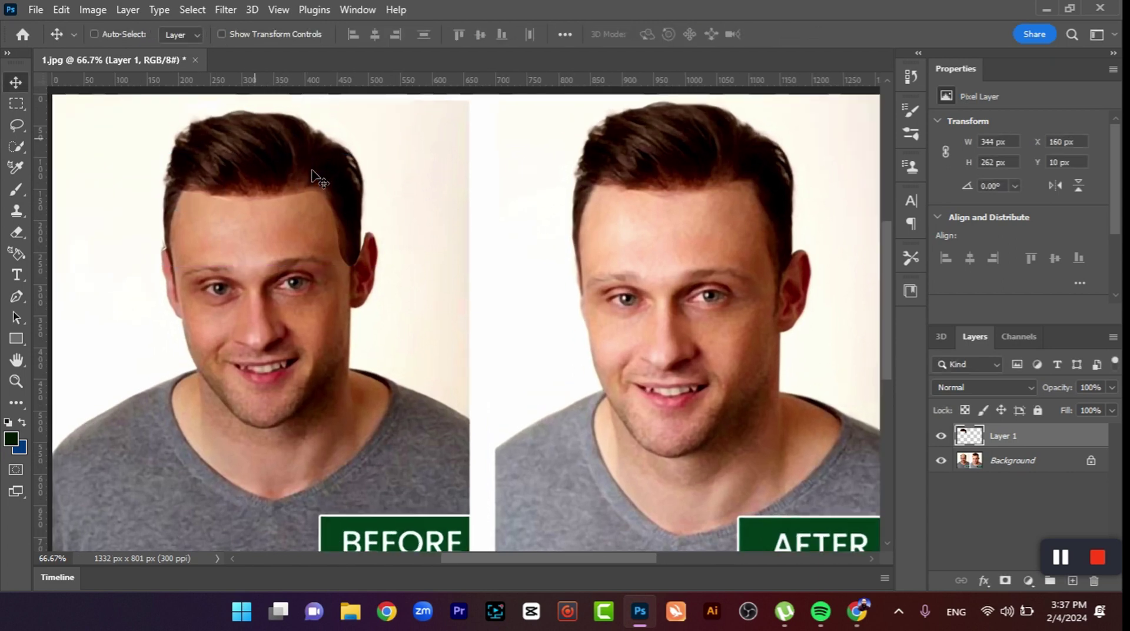
{"action": "left_click_drag", "start_coordinate": [319, 178], "coordinate": [429, 284]}
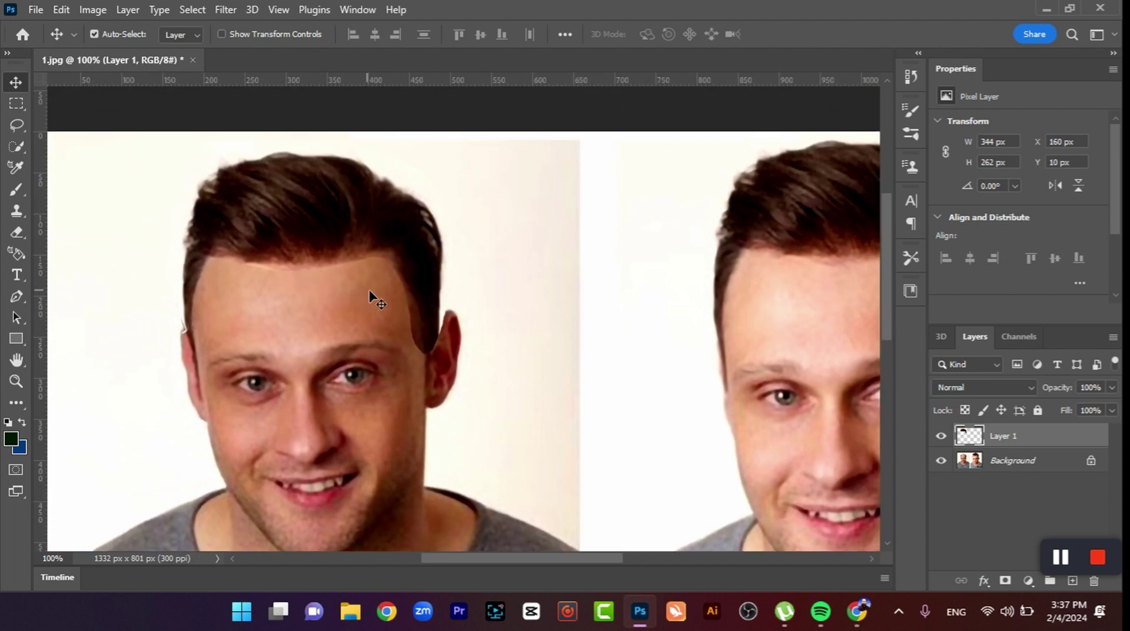
{"action": "left_click", "coordinate": [1007, 582]}
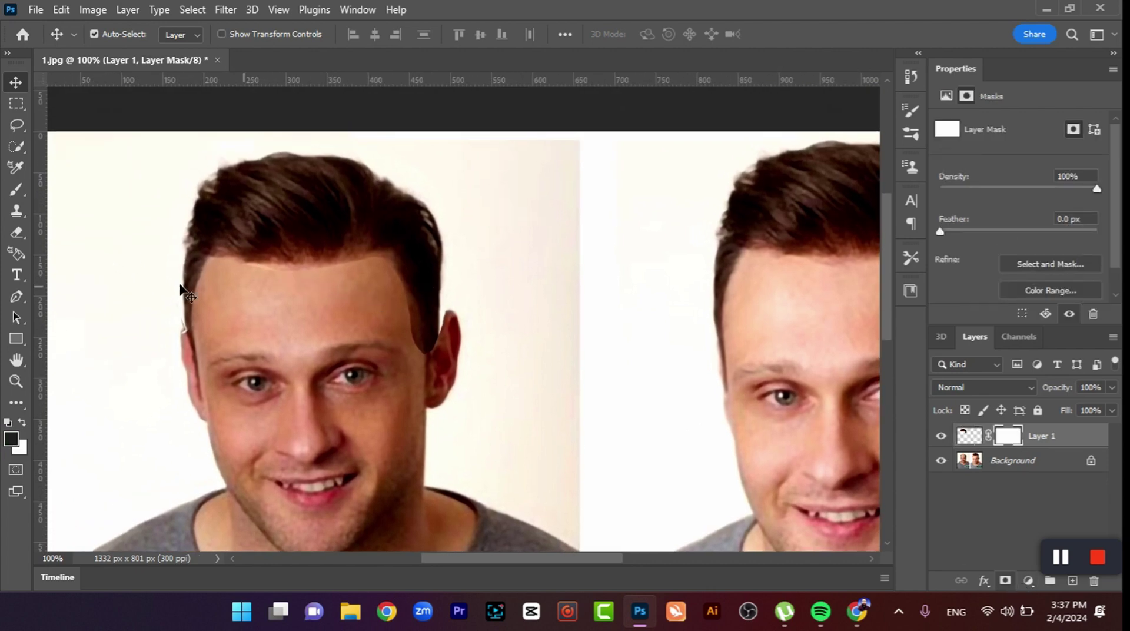
- With the Brush at 200% zoom, paint black on the mask to hide stray hair beside the ear
{"action": "left_click", "coordinate": [17, 191]}
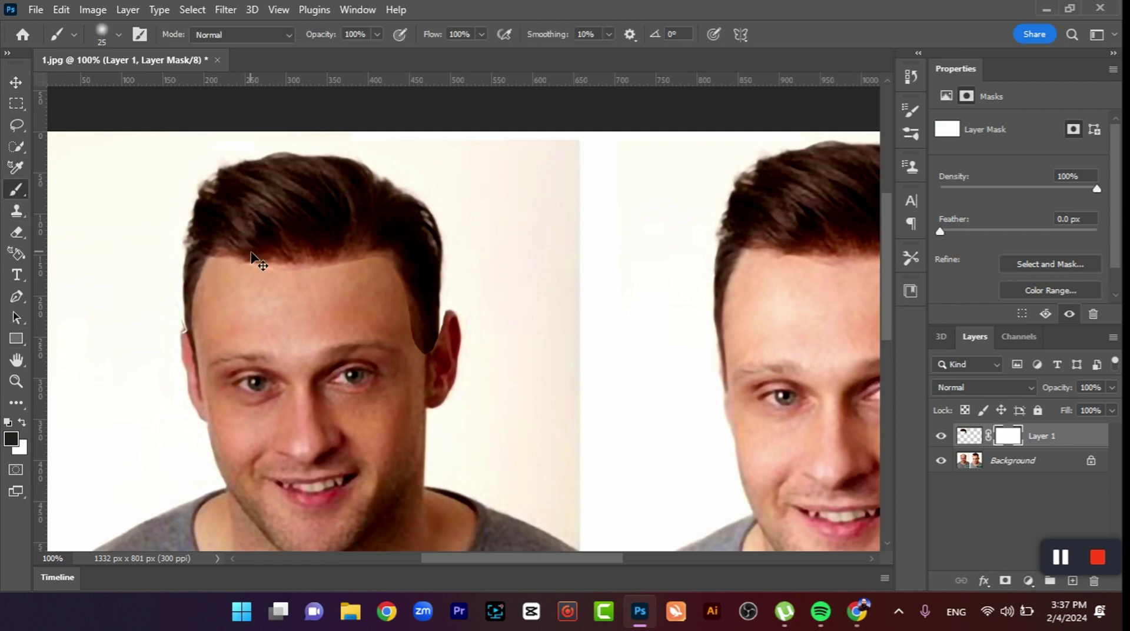
{"action": "key", "text": "ctrl+plus"}
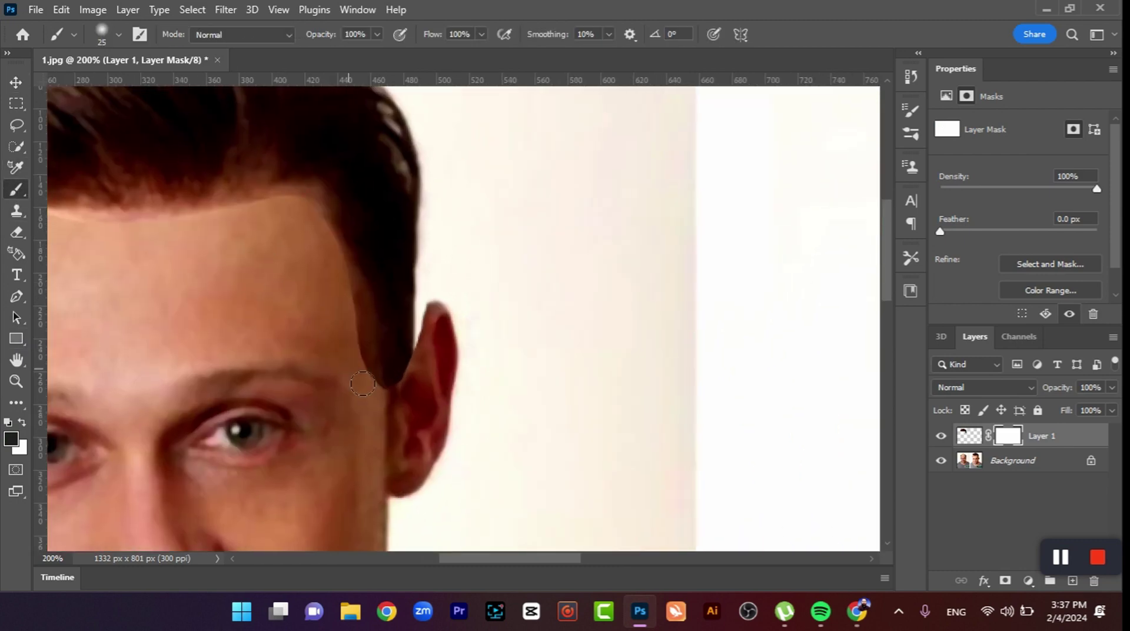
{"action": "mouse_move", "coordinate": [378, 392]}
{"action": "left_mouse_down"}
{"action": "mouse_move", "coordinate": [374, 336]}
{"action": "mouse_move", "coordinate": [341, 260]}
{"action": "left_mouse_up"}
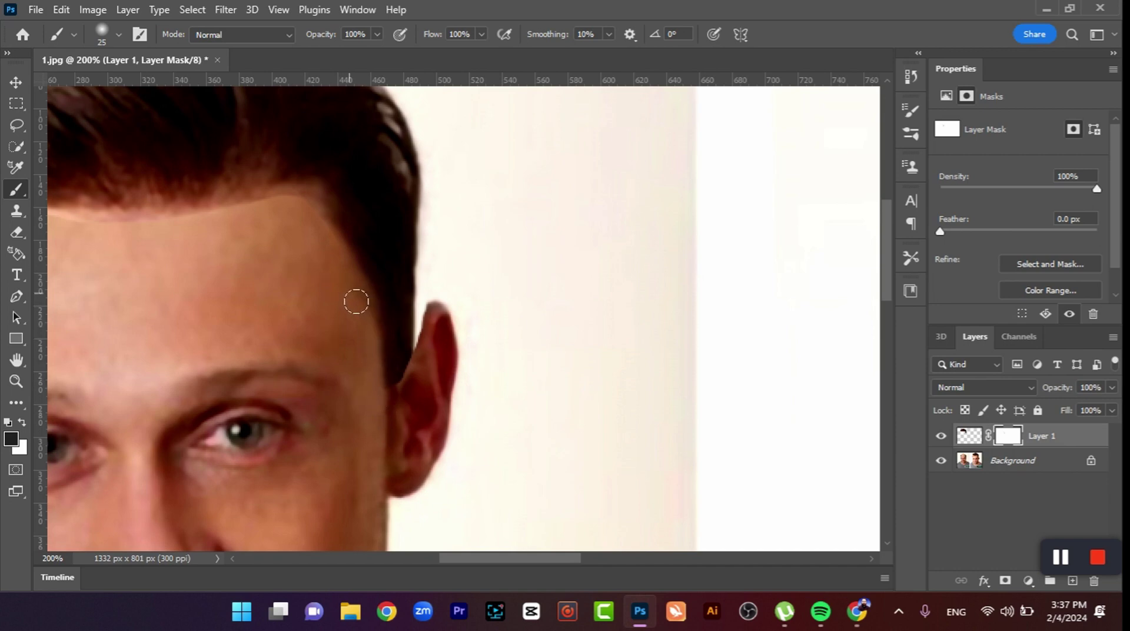
- Paint black along the forehead hairline to blend the hair edge and remove the light streak
{"action": "left_click_drag", "start_coordinate": [287, 282], "coordinate": [386, 296]}
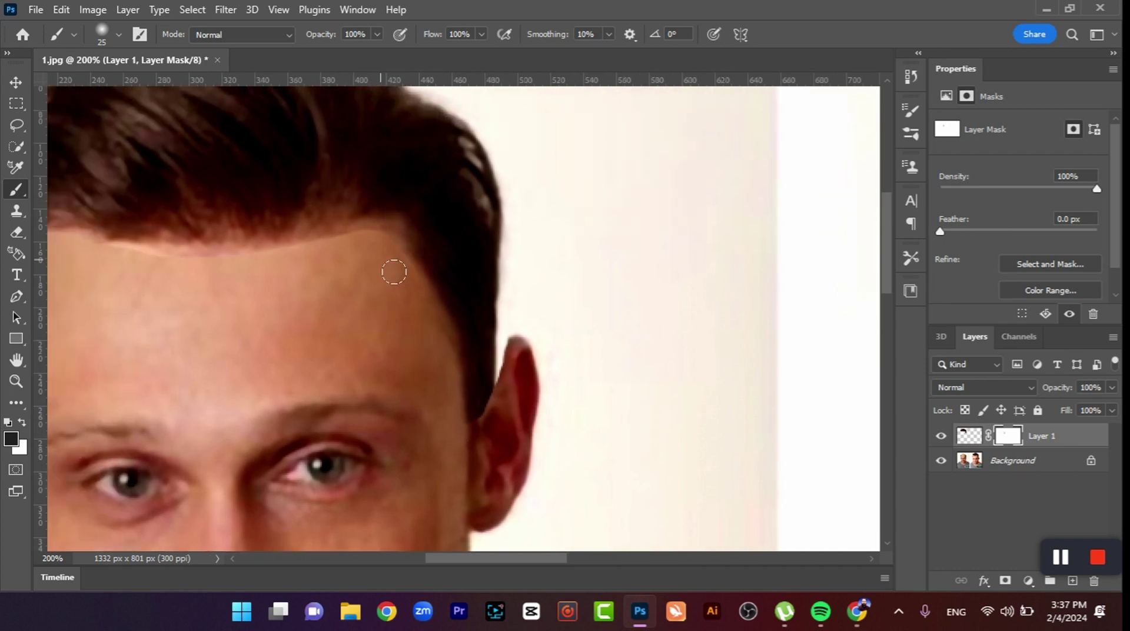
{"action": "left_click_drag", "start_coordinate": [395, 253], "coordinate": [254, 276]}
{"action": "mouse_move", "coordinate": [158, 270]}
{"action": "left_mouse_down"}
{"action": "mouse_move", "coordinate": [130, 269]}
{"action": "mouse_move", "coordinate": [317, 321]}
{"action": "left_mouse_up"}
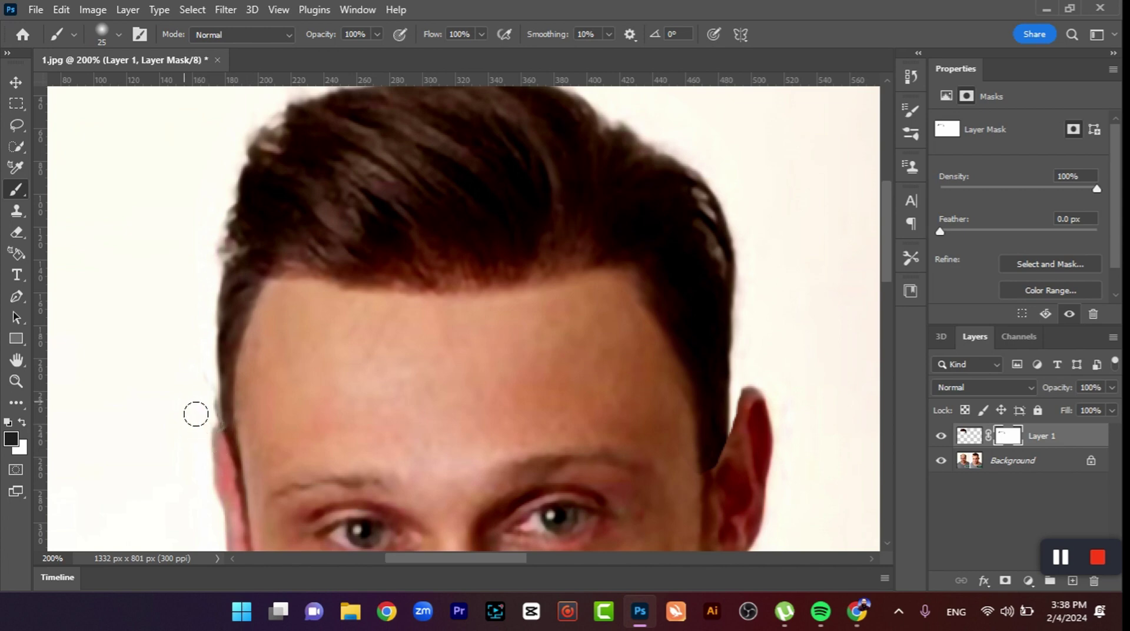
{"action": "scroll", "coordinate": [256, 269], "scroll_direction": "up", "scroll_amount": 1}
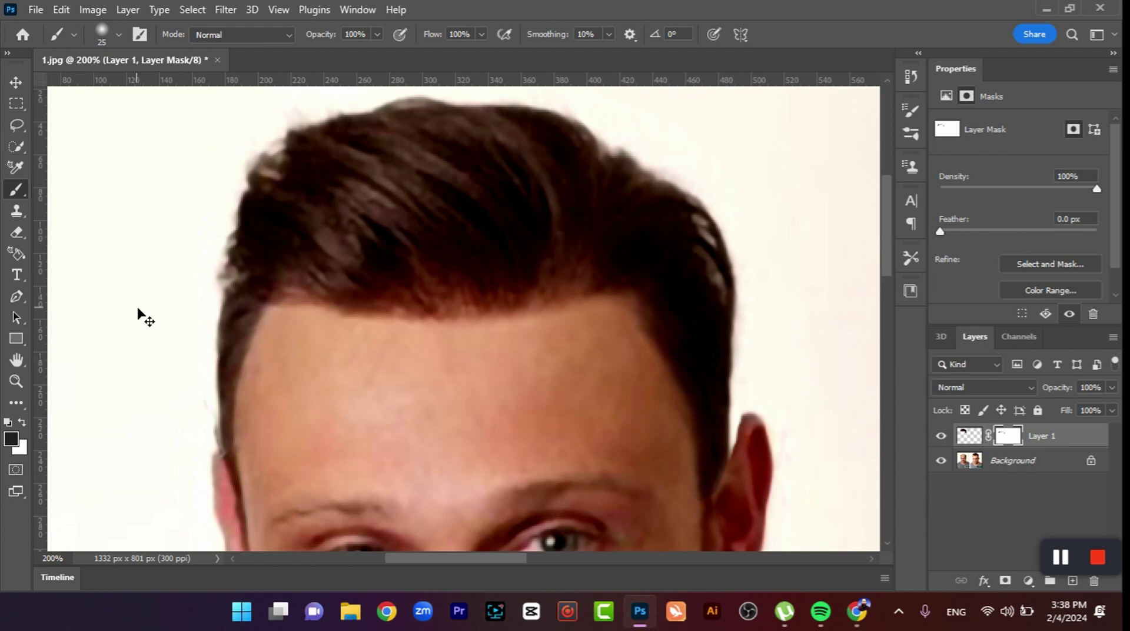
- Zoom out to view the whole before-and-after image with the blended hair
{"action": "key", "text": "ctrl+minus"}
{"action": "key", "text": "ctrl+minus"}
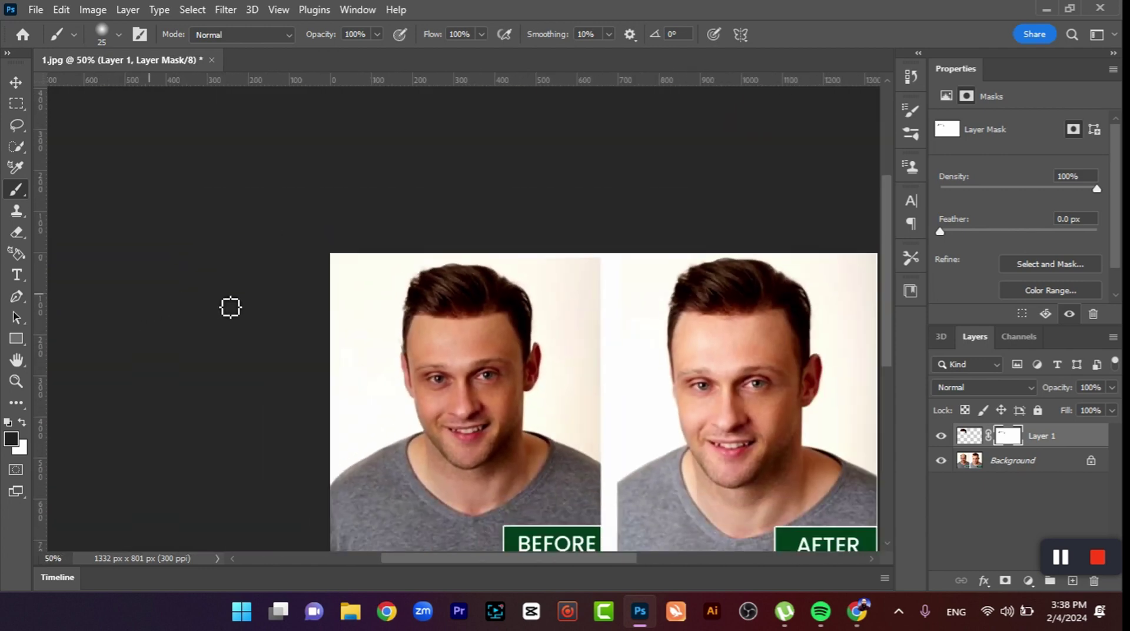
{"action": "key", "text": "ctrl+minus"}
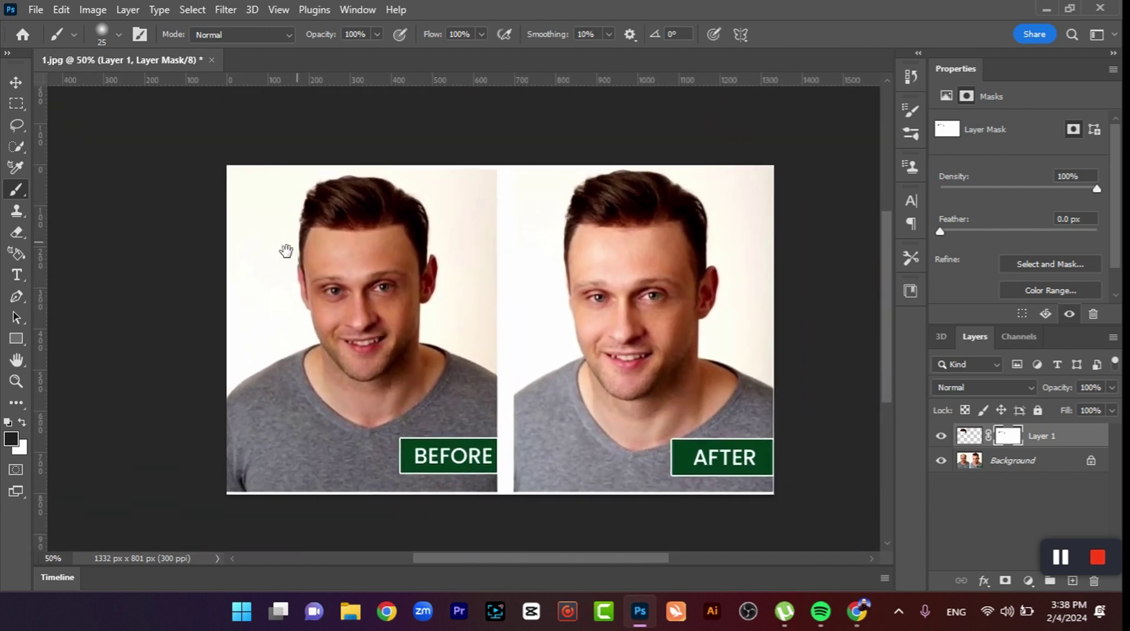